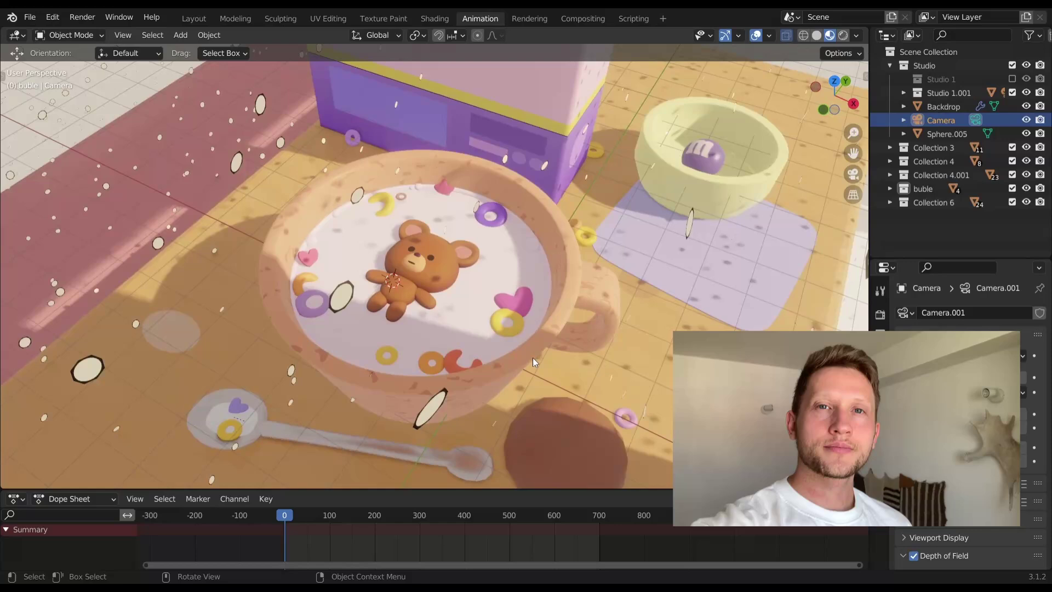
- Preview the bear-in-cup animation by playing it and moving through the frames from 0 past frame 142
middle_drag(532, 358, 524, 431)
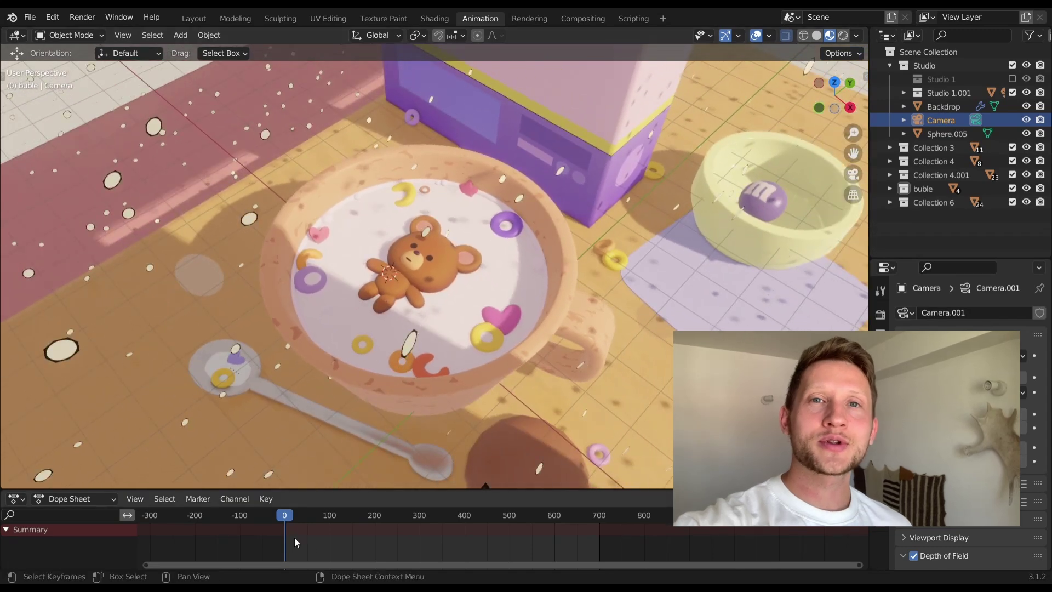
key(space)
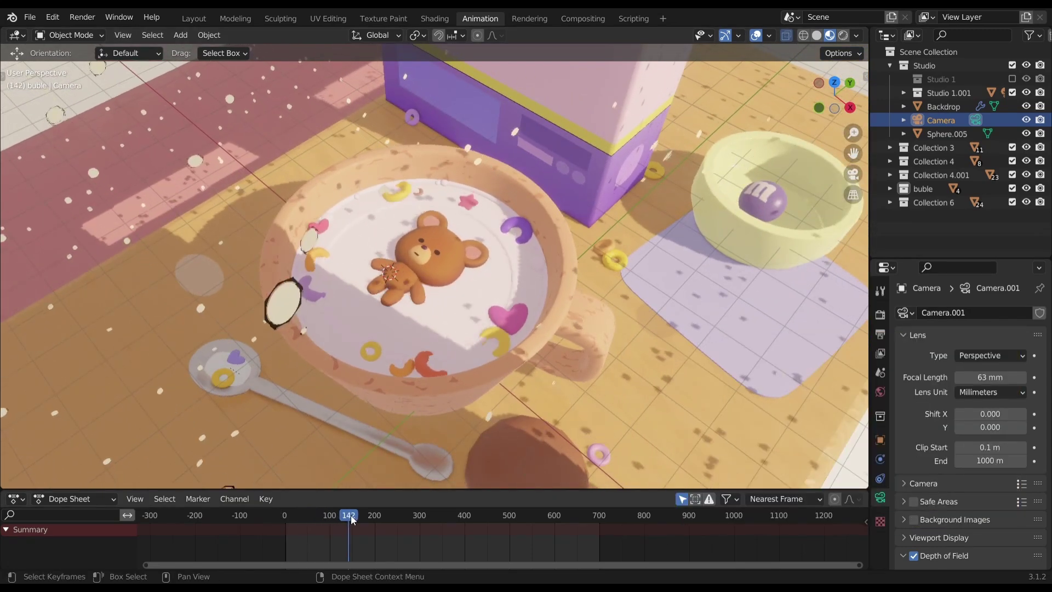
ctrl+middle_drag(425, 415, 427, 273)
drag(366, 517, 427, 520)
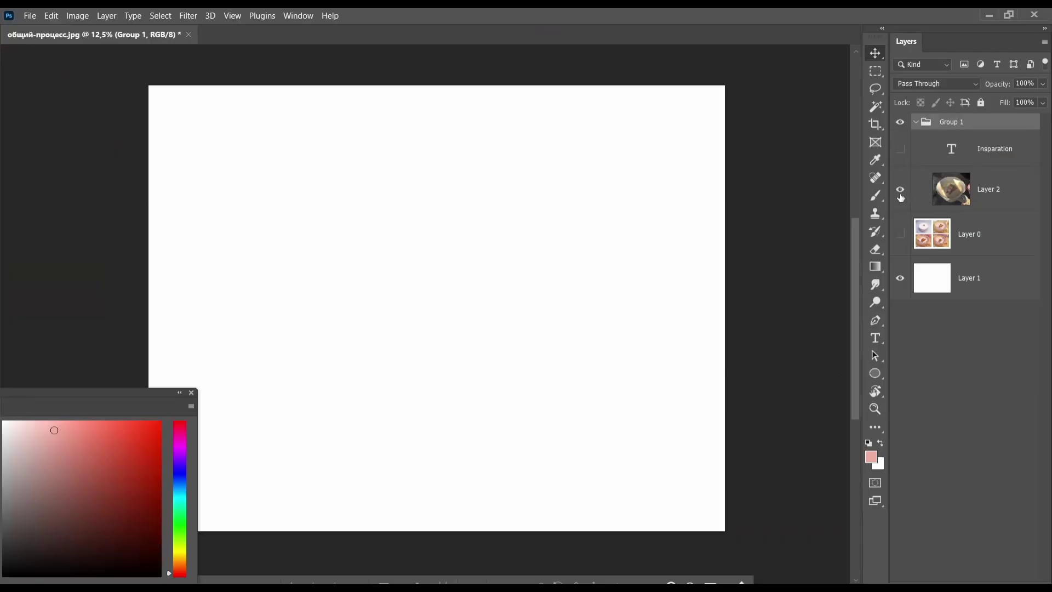
- Switch to Photoshop, show the Insparation title and the reference photo layer, and examine the bear cup photo
click(900, 189)
key(ctrl+plus)
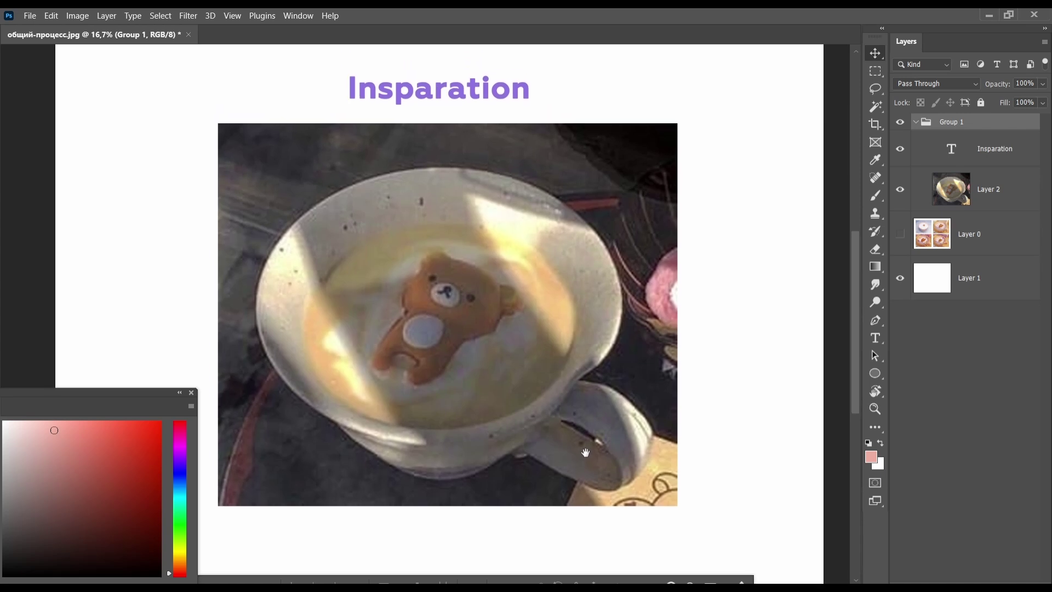
key(ctrl+plus)
key(ctrl+minus)
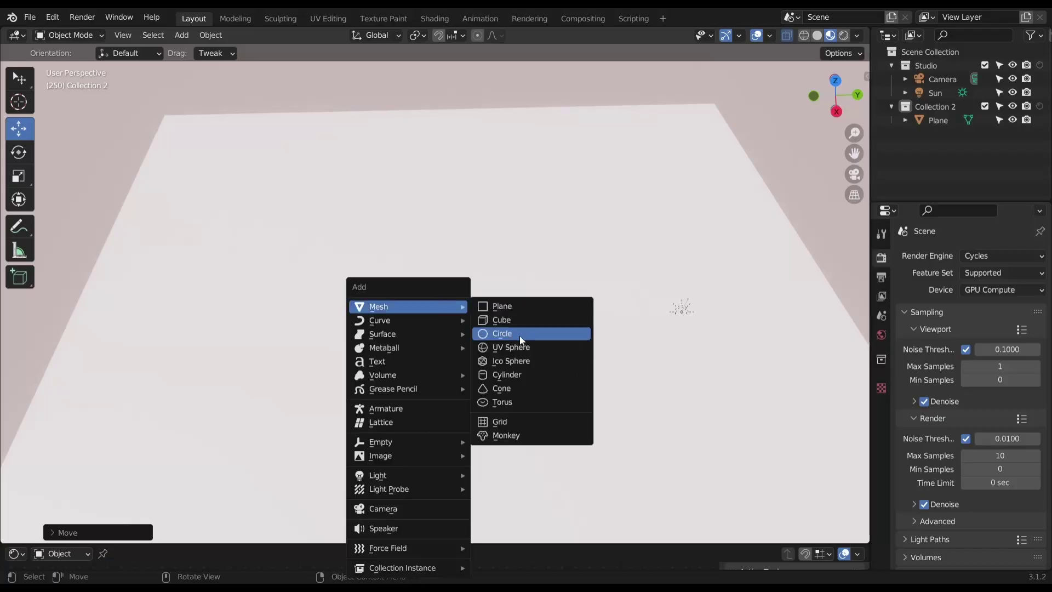
- In Blender, add a low-sided cylinder, raise it above the ground plane and scale it to 0.672 along Z
click(518, 374)
click(74, 532)
drag(141, 372, 127, 373)
drag(453, 298, 458, 261)
middle_drag(457, 261, 466, 230)
key(s)
key(z)
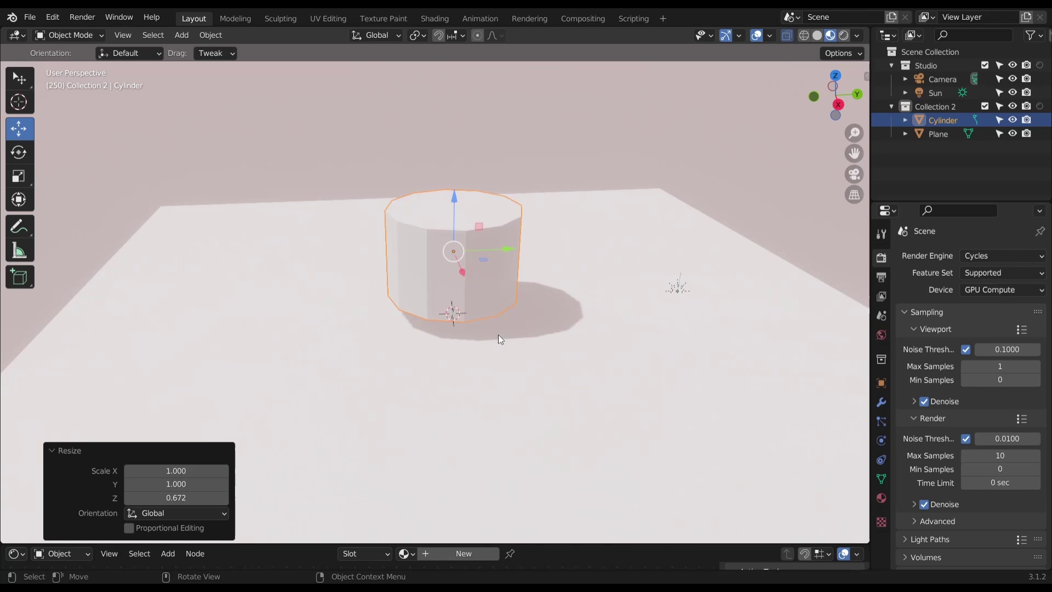
- Shape the cylinder into an open, tapered cup with a 0.69 m Solidify wall, and save the file
drag(454, 222, 457, 240)
key(s)
key(Tab)
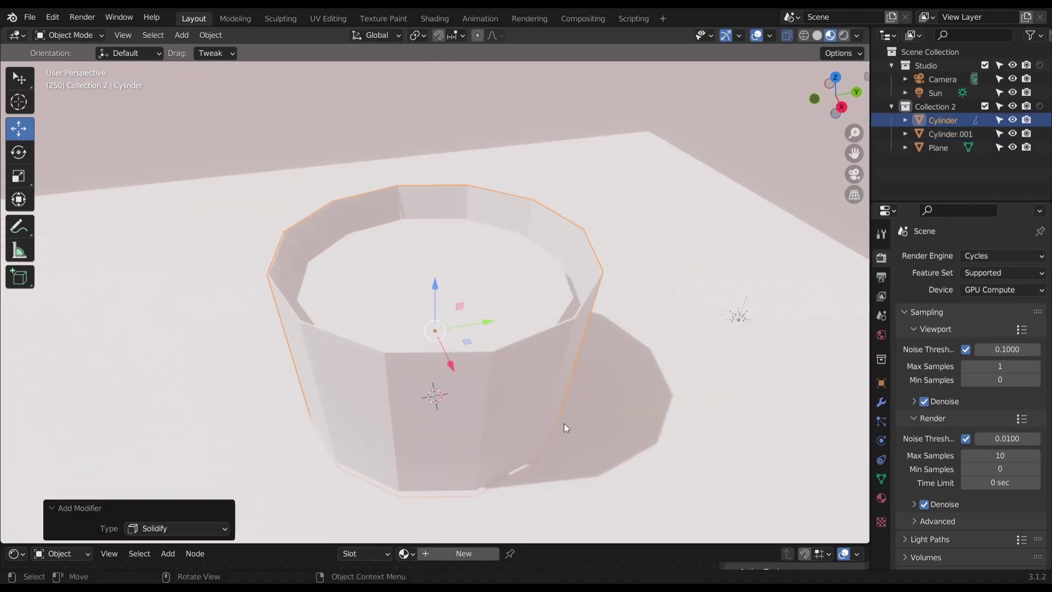
click(881, 402)
key(ctrl+s)
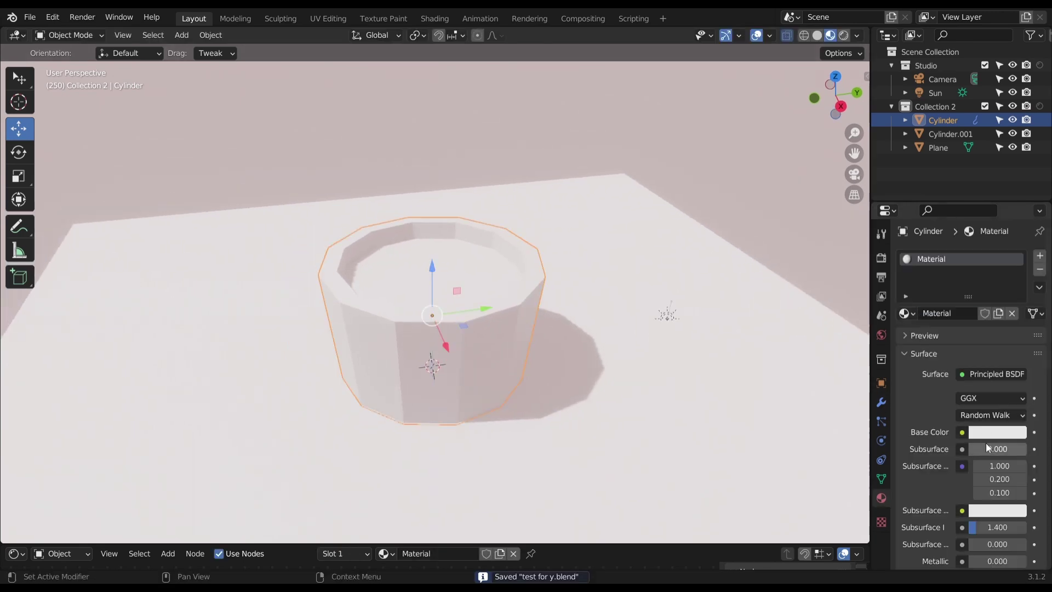
- Give the cup a peach material and the ground plane a beige one
click(994, 432)
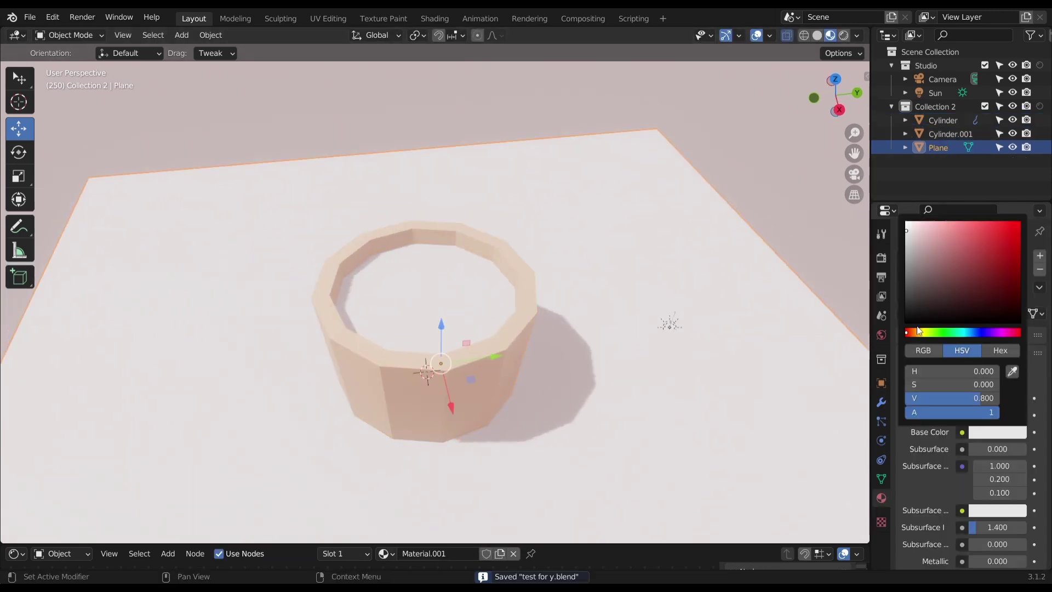
click(931, 240)
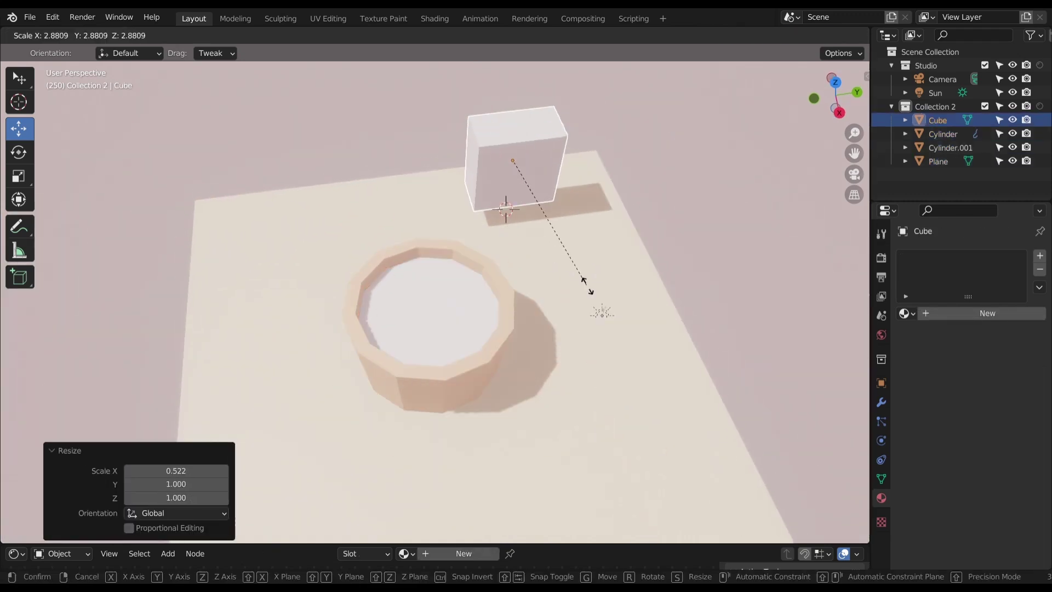
- Set the transform orientation to Local and resize the upright box behind the cup along its Y axis
click(377, 36)
key(s)
key(y)
key(y)
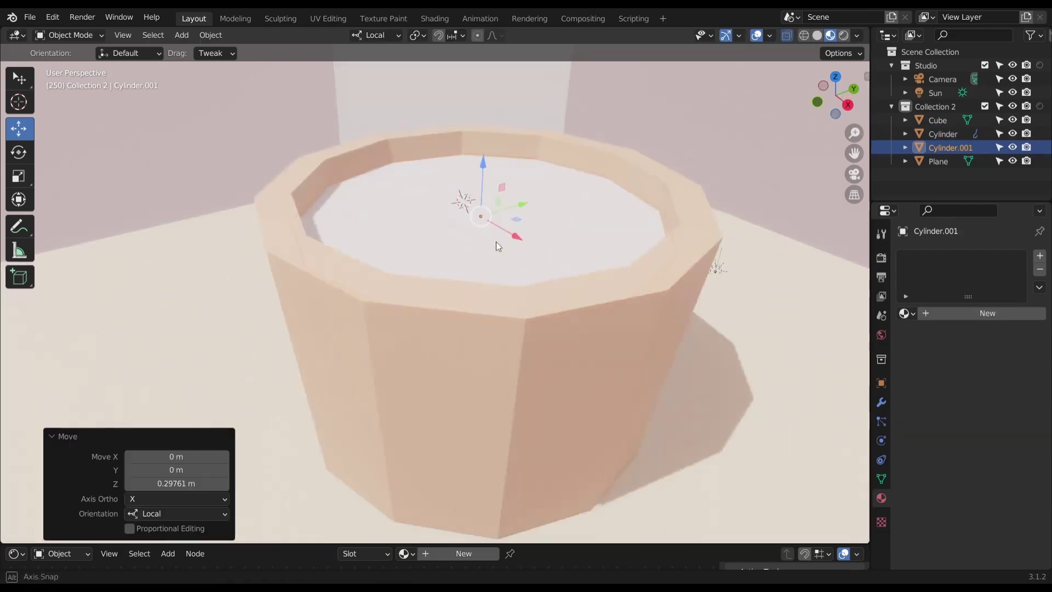
- Add a smoothed cube on the milk, flattened to 0.582 in Z, with an orange-brown material of 0.743 roughness
key(shift+a)
click(527, 314)
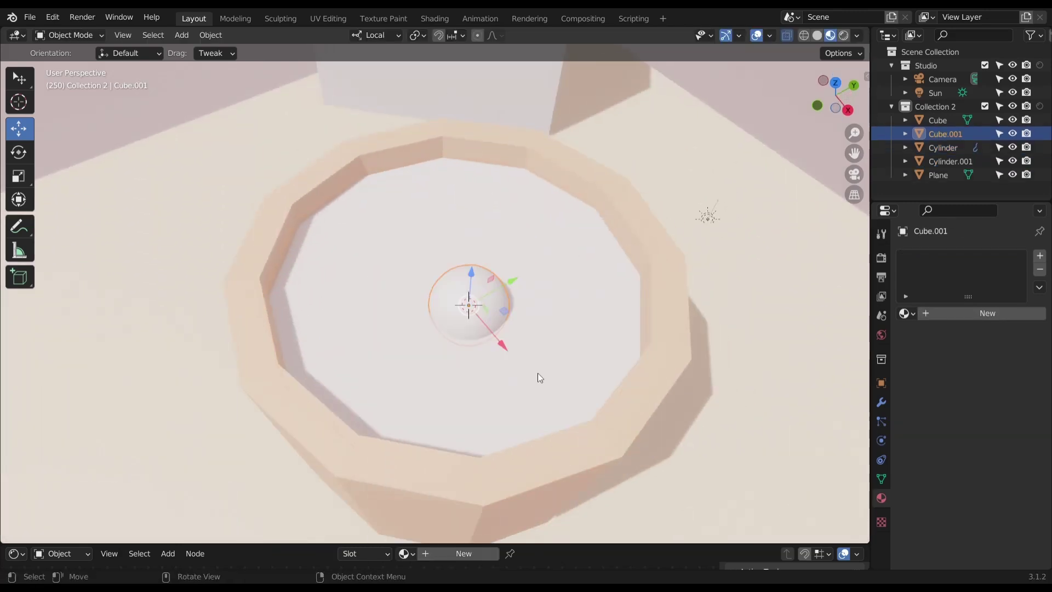
click(978, 314)
click(993, 433)
scroll(965, 336, down, 5)
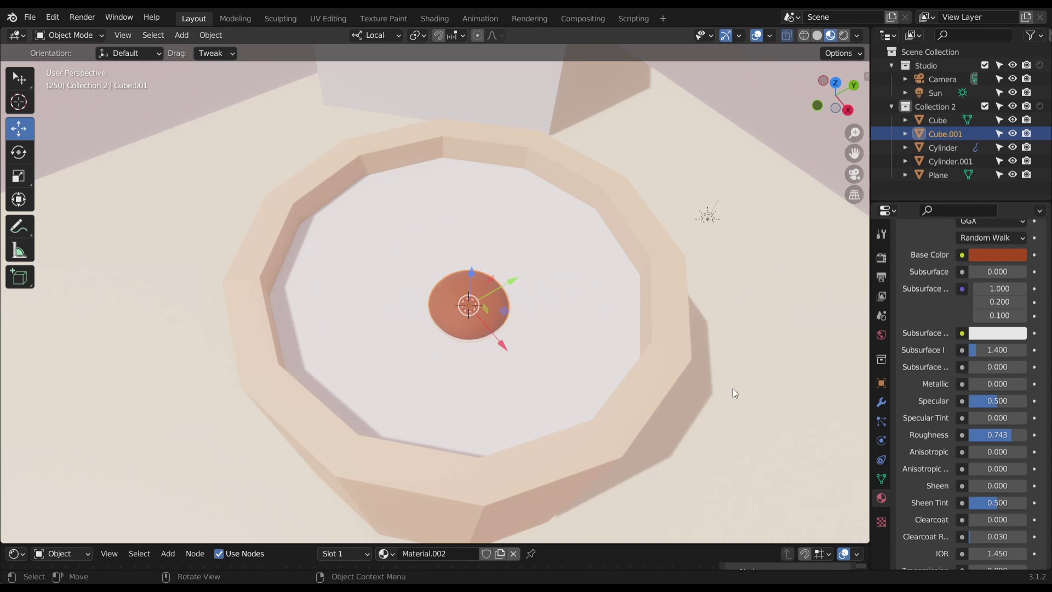
- Duplicate the brown rounded shape and offset one copy about 0.3 m along its local Y to form the bear's head and body
key(g)
key(x)
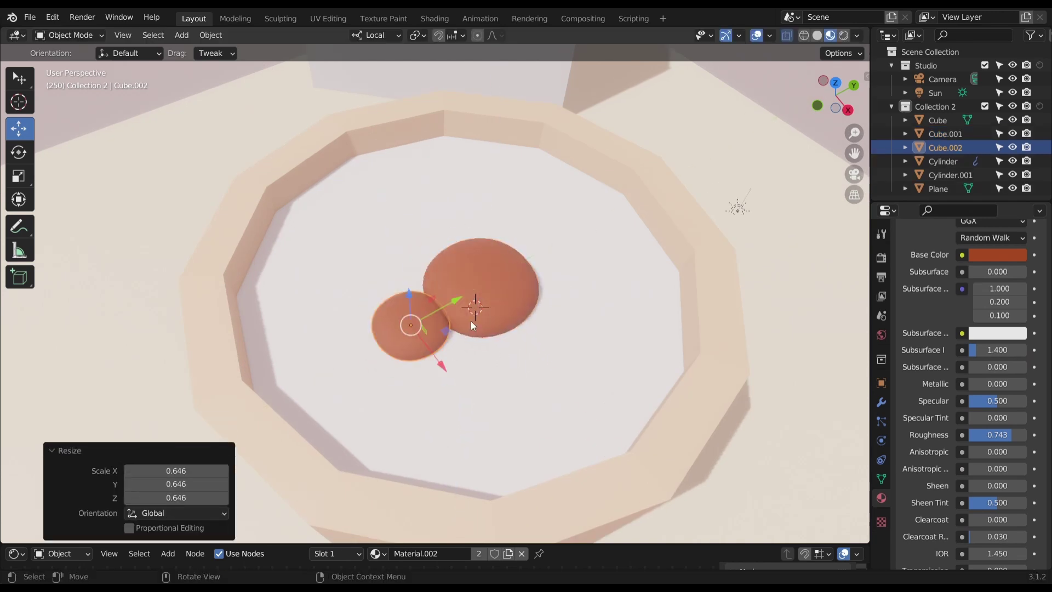
shift+click(466, 334)
middle_drag(519, 377, 422, 242)
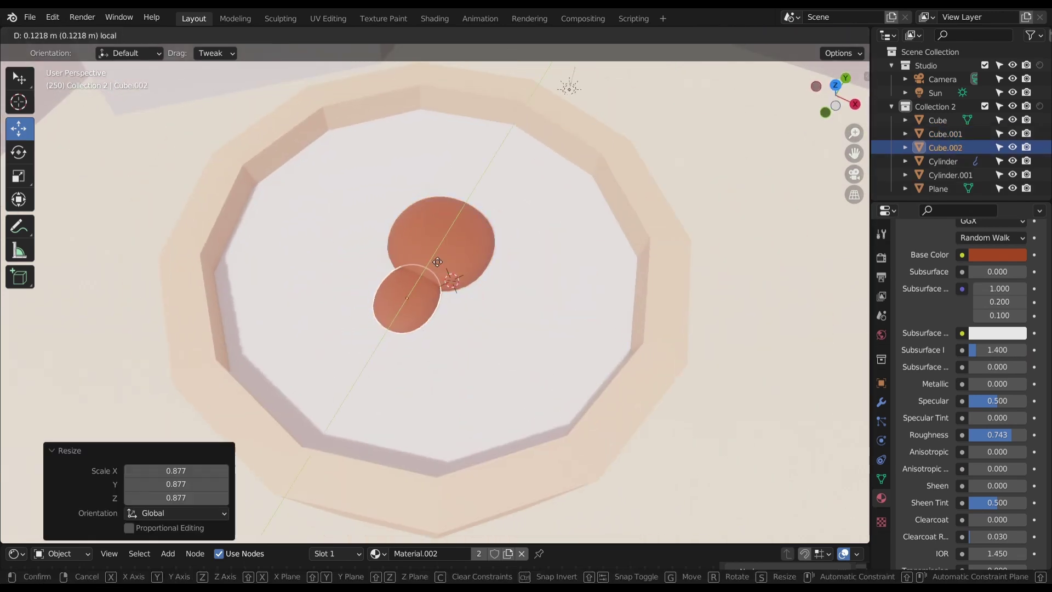
- Form mirrored arms from a copy rotated -51.6° about Z, and mirrored legs from an arm copy scaled to 0.681 along Y
key(shift+d)
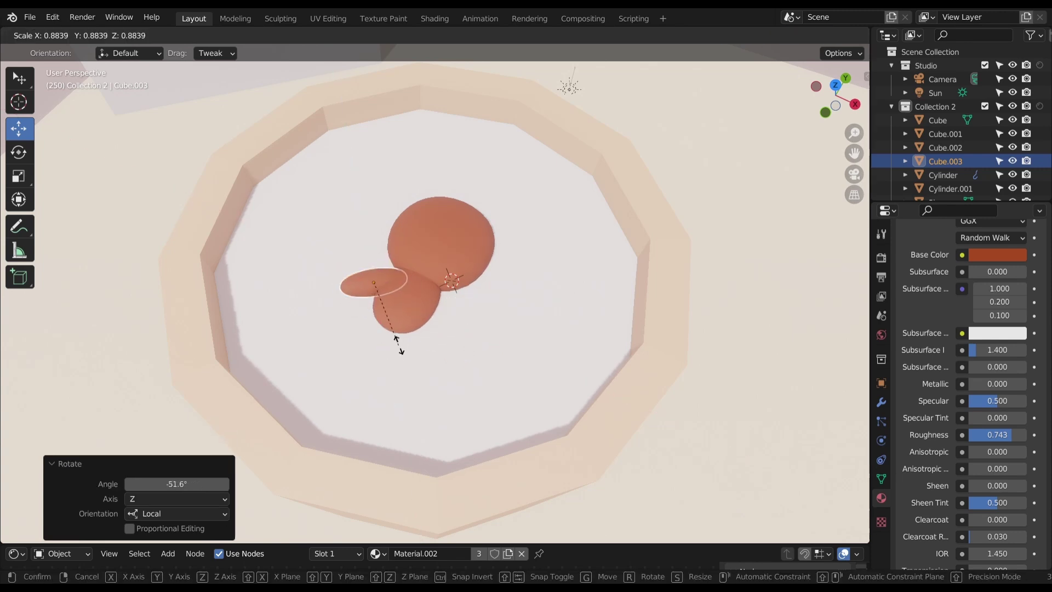
click(397, 339)
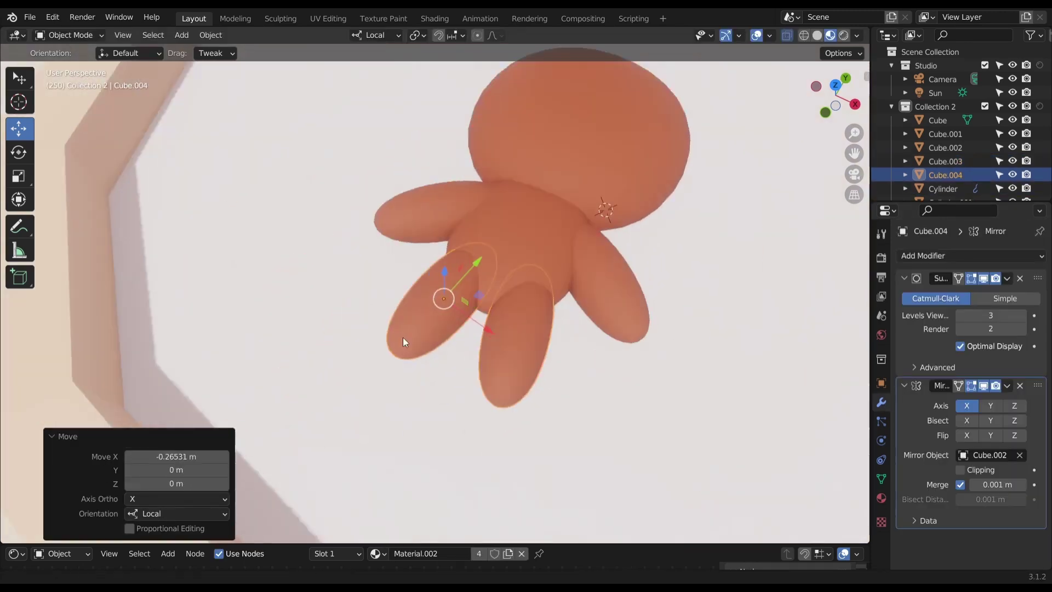
key(s)
key(g)
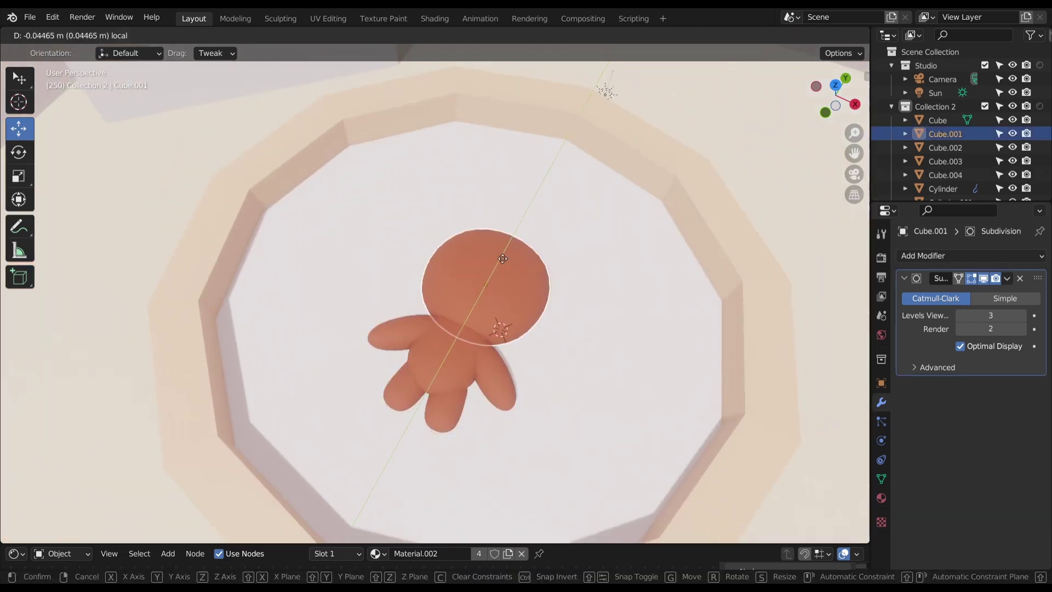
key(g)
key(x)
click(508, 249)
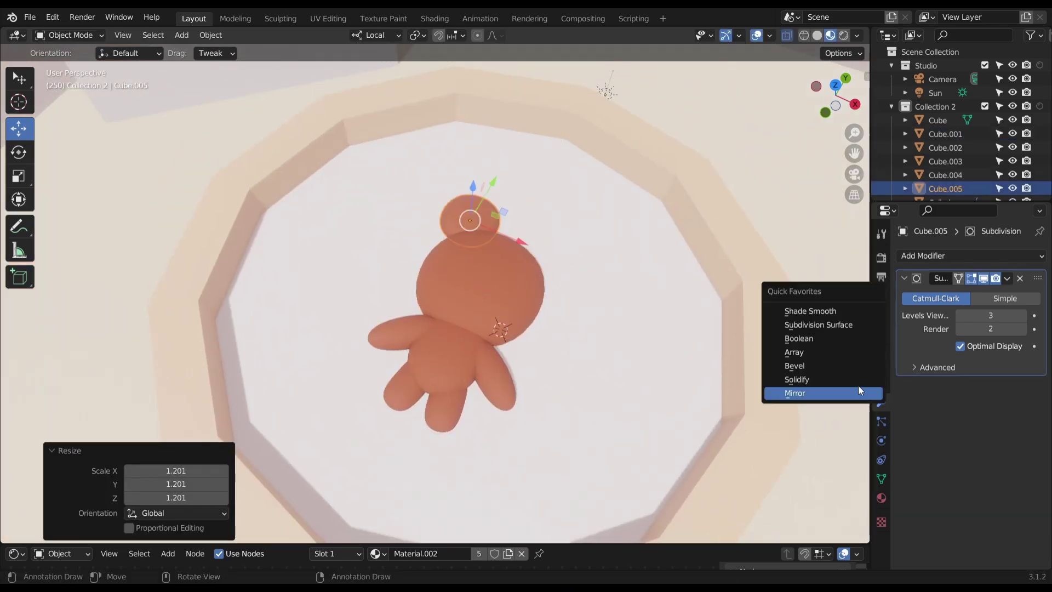
- Form the bear's two ears from a small head copy mirrored across the head on X, and adjust their spacing
click(821, 393)
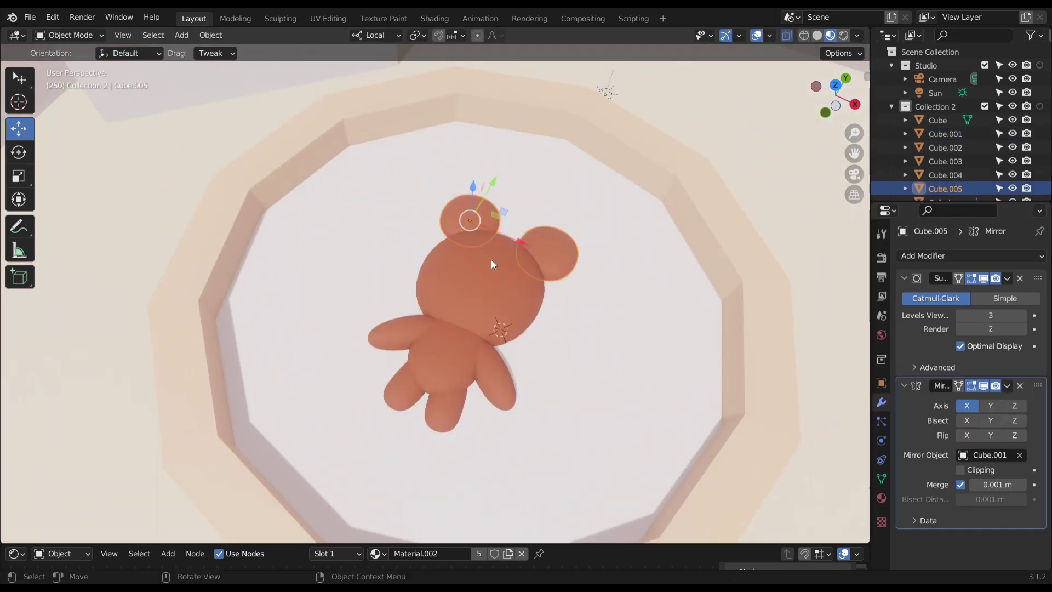
key(g)
key(x)
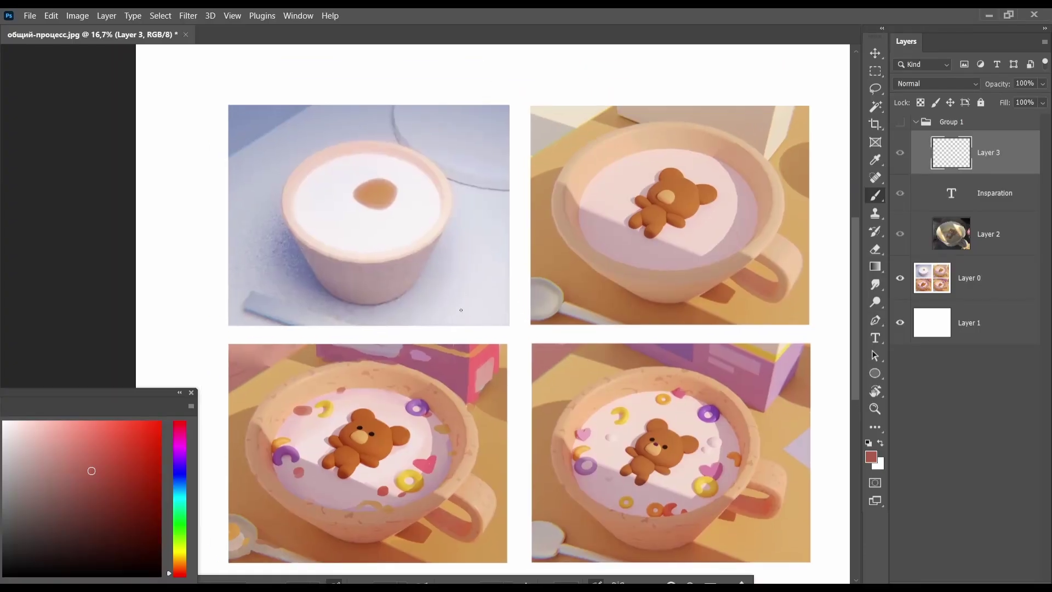
- Switch to Photoshop and examine the cup's progress renders, comparing the bear, cereal pieces, cup texture and lighting
key(ctrl+plus)
drag(468, 267, 475, 314)
drag(740, 369, 646, 191)
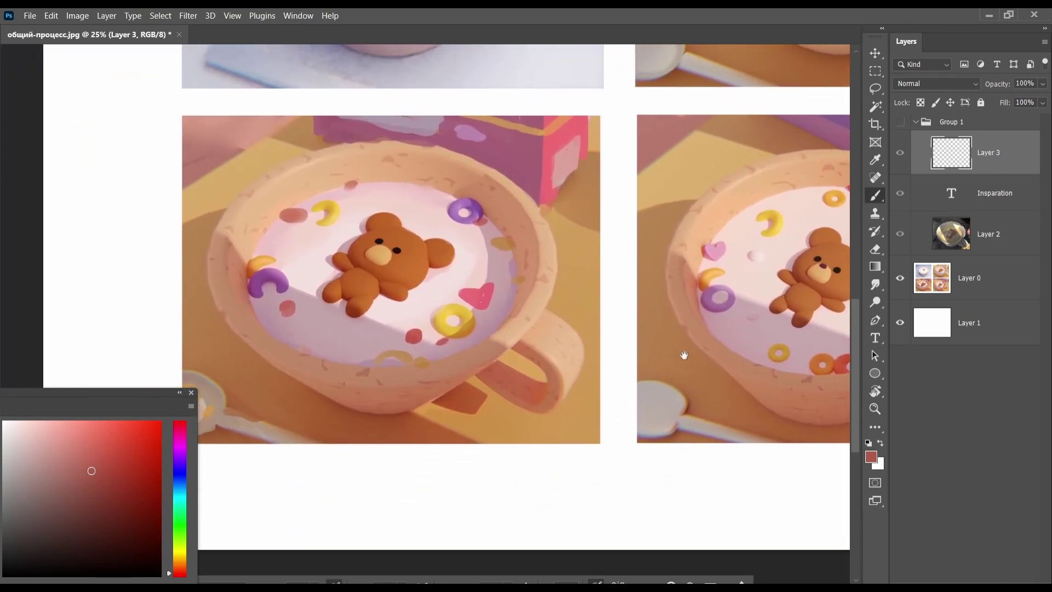
drag(685, 356, 382, 359)
alt+scroll(525, 355, up, 1)
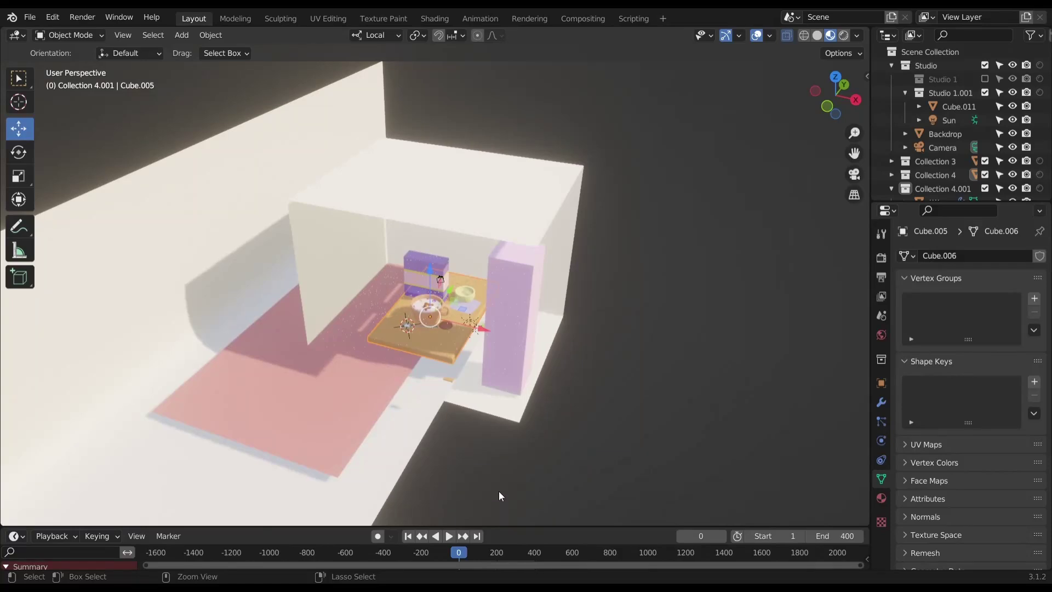
scroll(502, 407, up, 3)
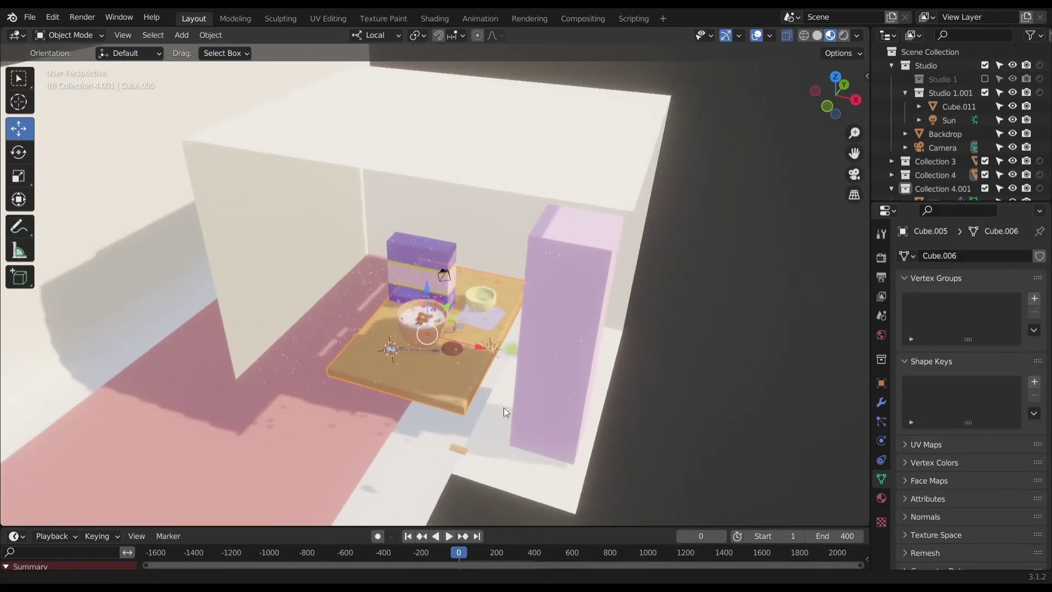
- In Blender, try moving the room enclosure with its particles along X, and undo the move
middle_drag(501, 407, 528, 336)
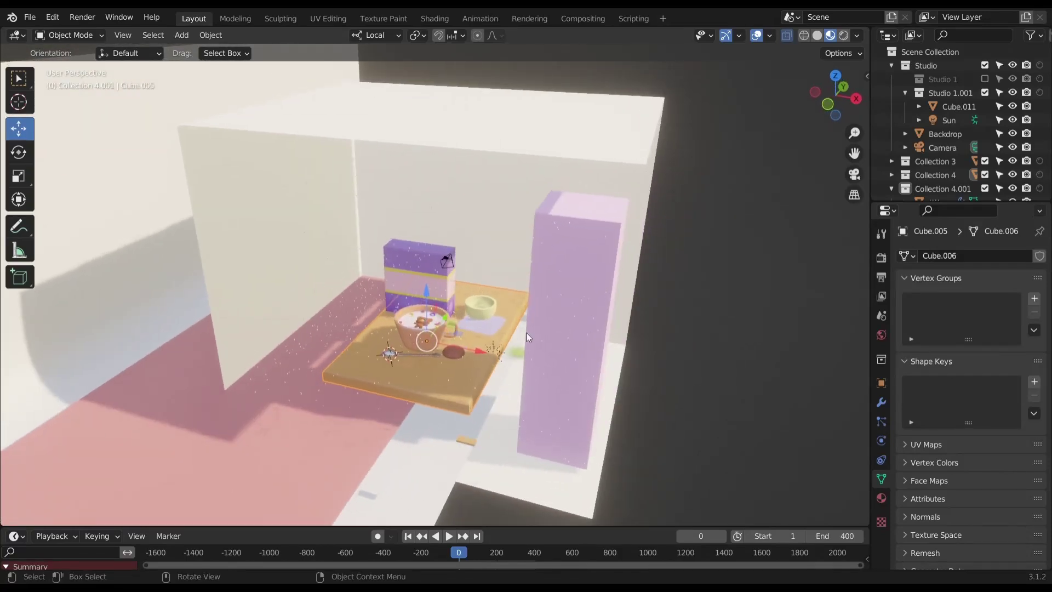
middle_drag(502, 449, 538, 291)
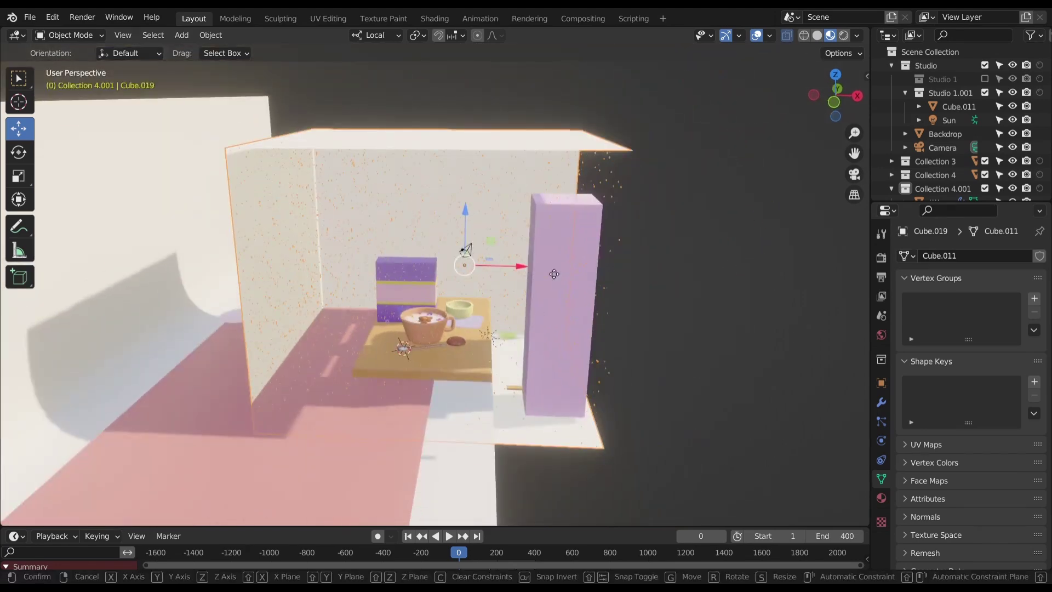
key(x)
click(833, 361)
shift+middle_drag(810, 373, 497, 347)
scroll(554, 279, up, 4)
middle_drag(575, 293, 564, 352)
key(ctrl+z)
- Look through the scene camera and preview the floating particle animation across its keyframes, returning to frame 0
key(KP_0)
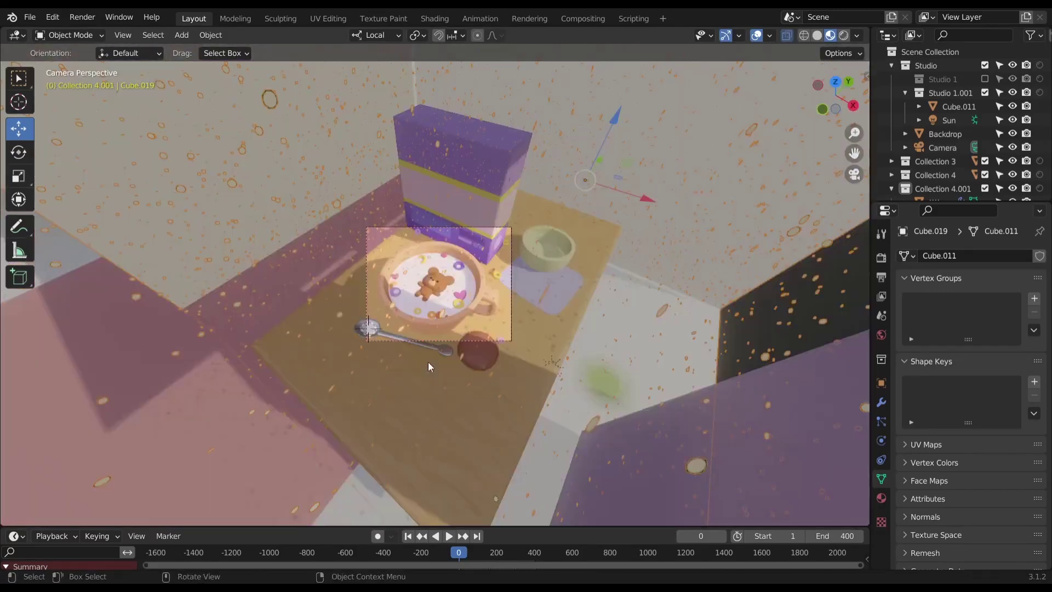
scroll(429, 364, up, 4)
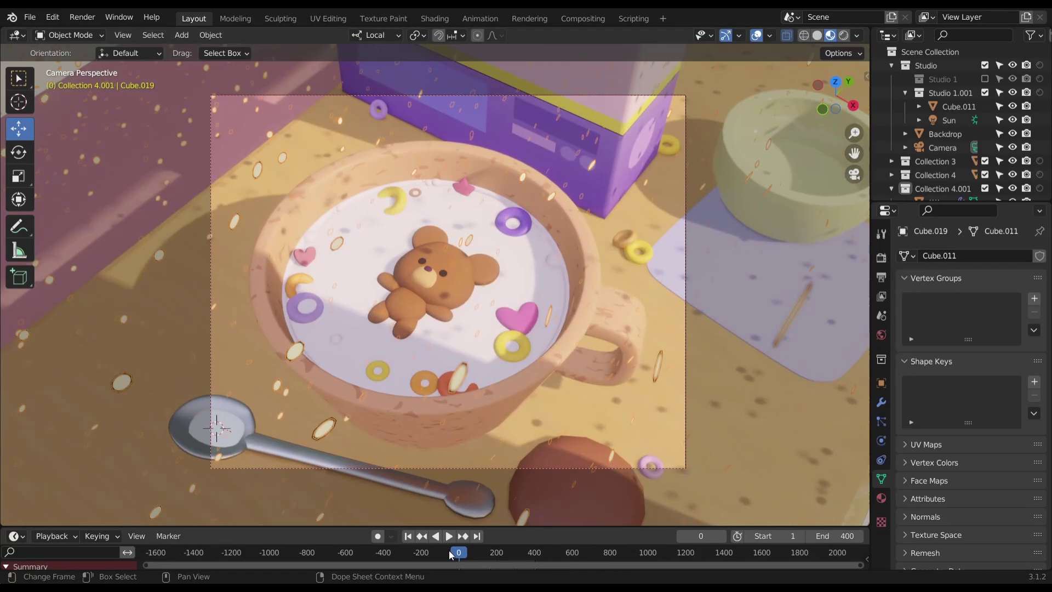
mouse_move(468, 555)
mouse_down()
mouse_move(484, 557)
mouse_move(463, 557)
mouse_up()
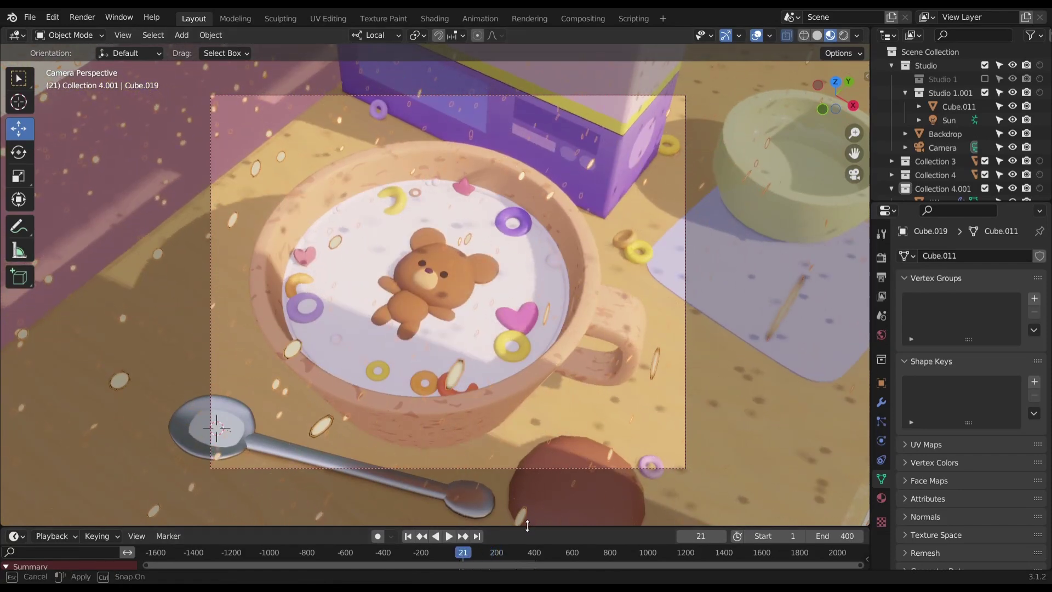
drag(527, 527, 509, 490)
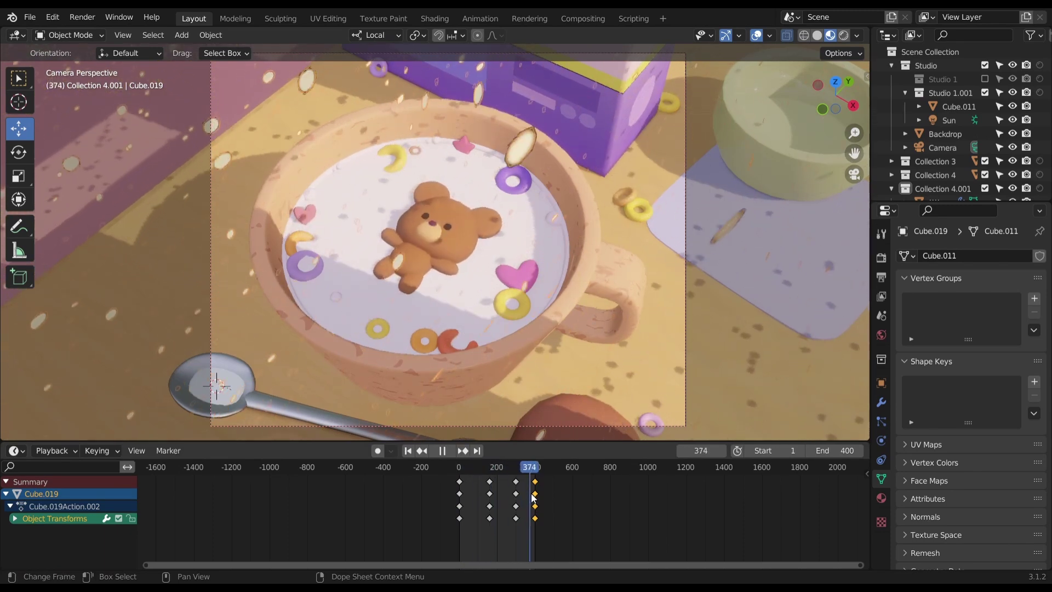
drag(522, 497, 458, 496)
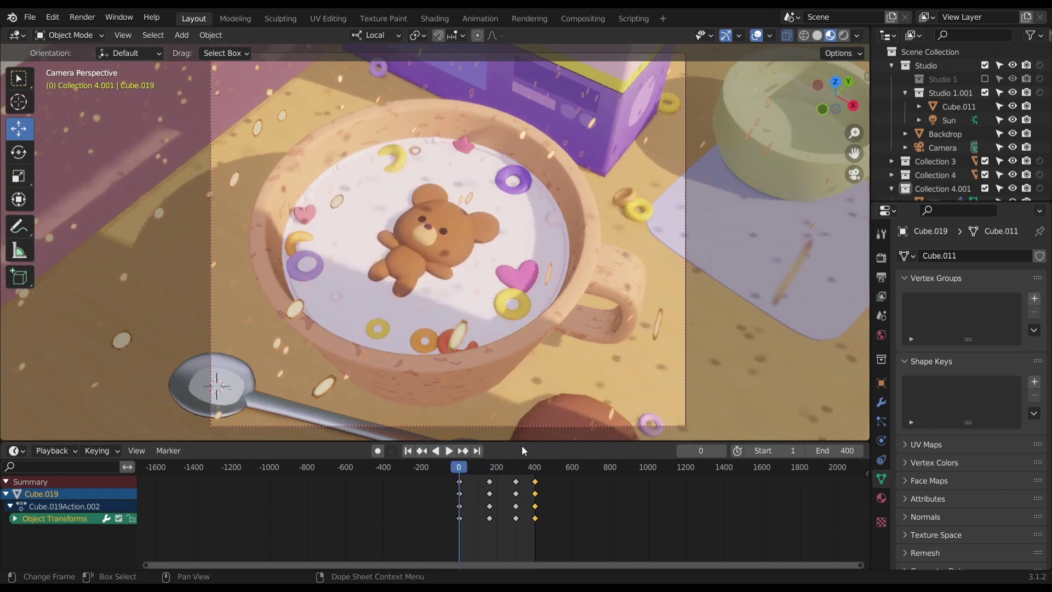
drag(521, 440, 522, 495)
middle_drag(520, 447, 511, 425)
- Inspect the world background's color and strength settings
shift+middle_drag(513, 377, 568, 335)
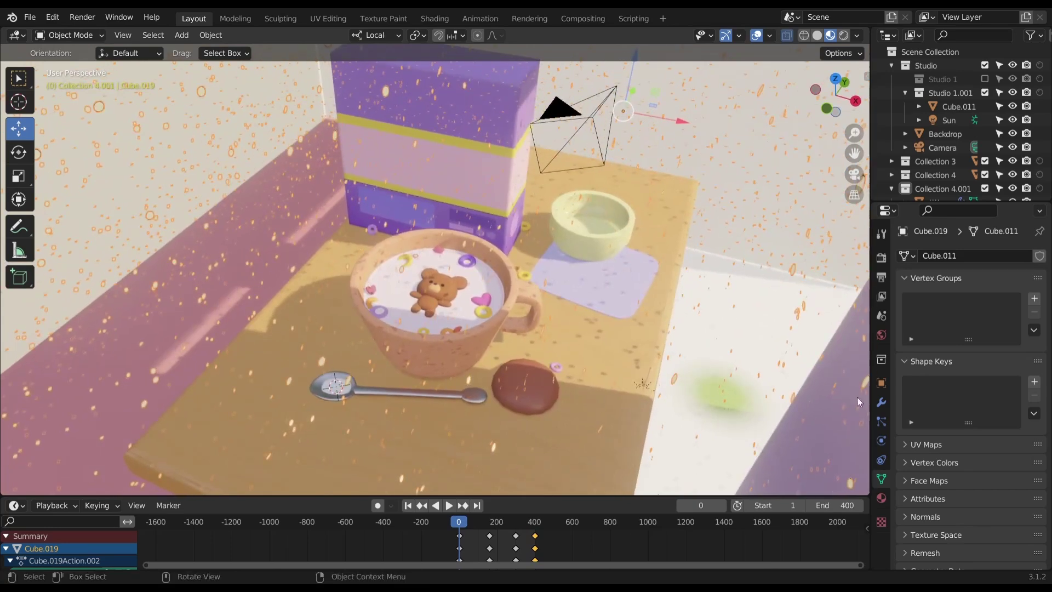
click(881, 336)
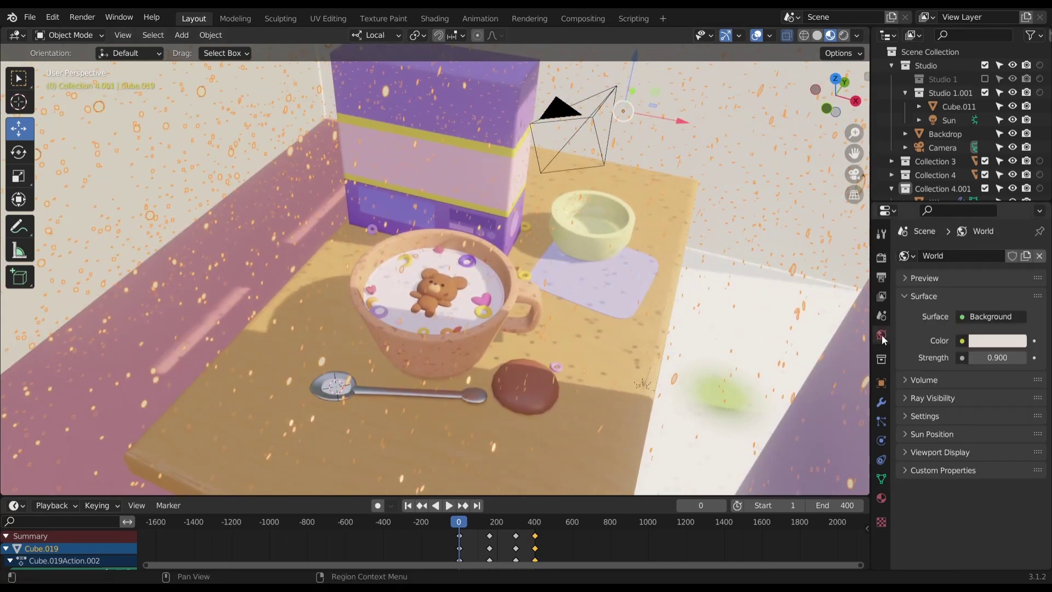
click(995, 342)
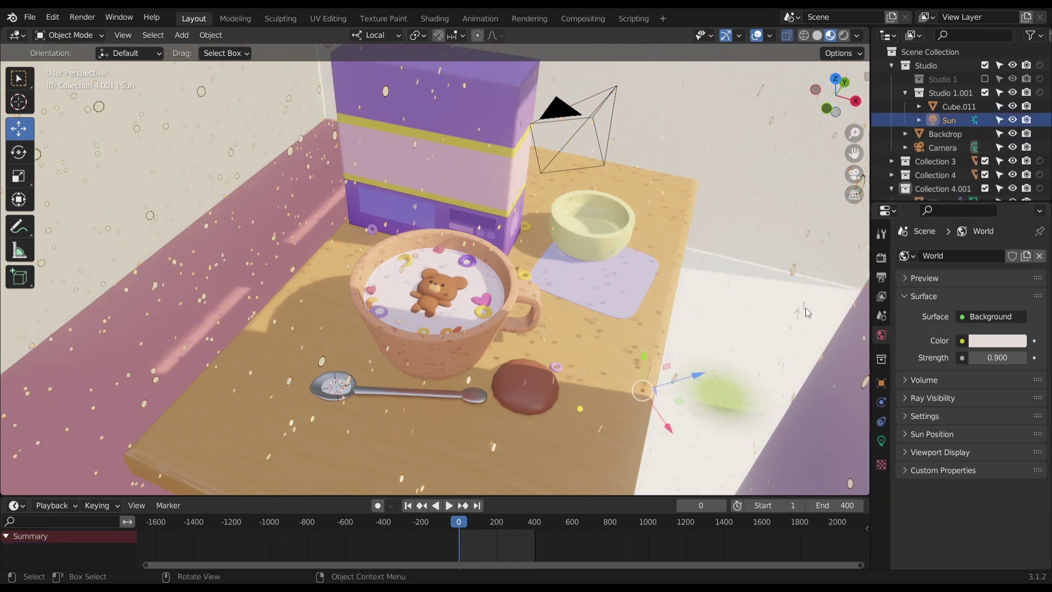
- Open the Sun light's settings and try rotating the light about its local Y axis
ctrl+middle_drag(805, 307, 725, 378)
click(880, 440)
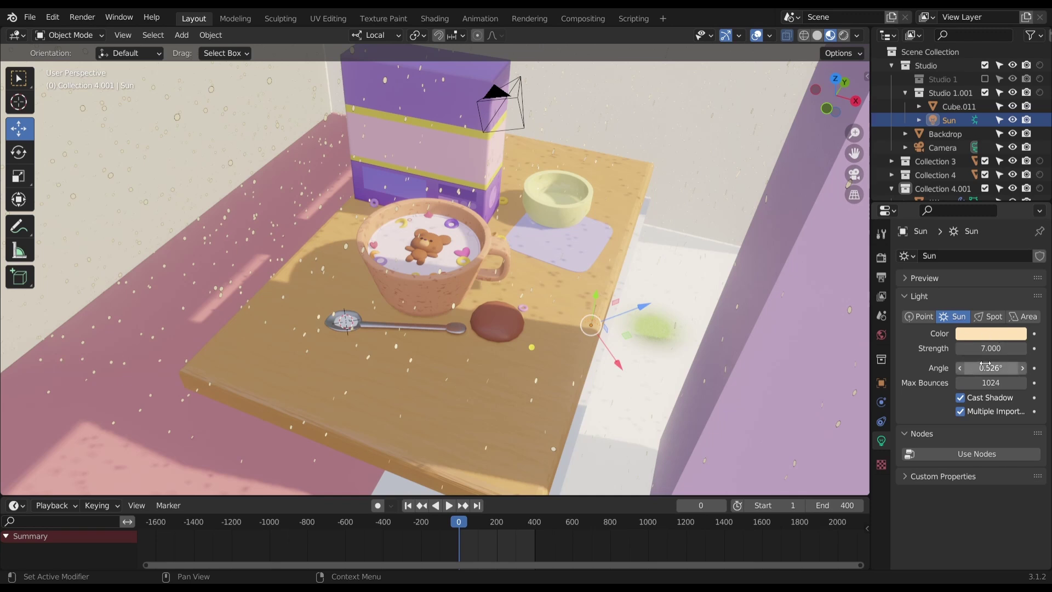
scroll(549, 291, down, 3)
key(r)
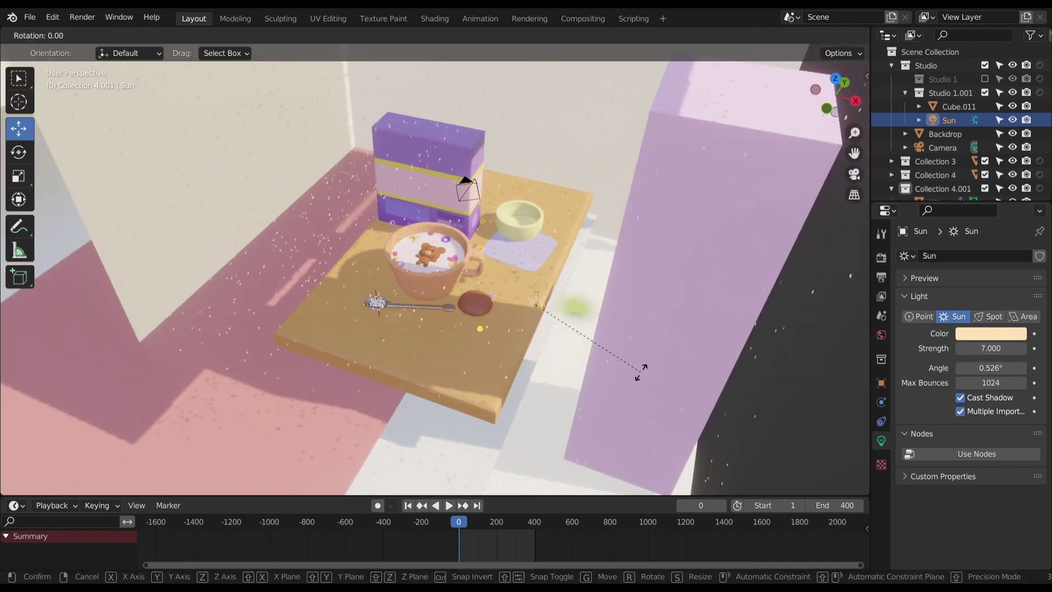
key(y)
key(y)
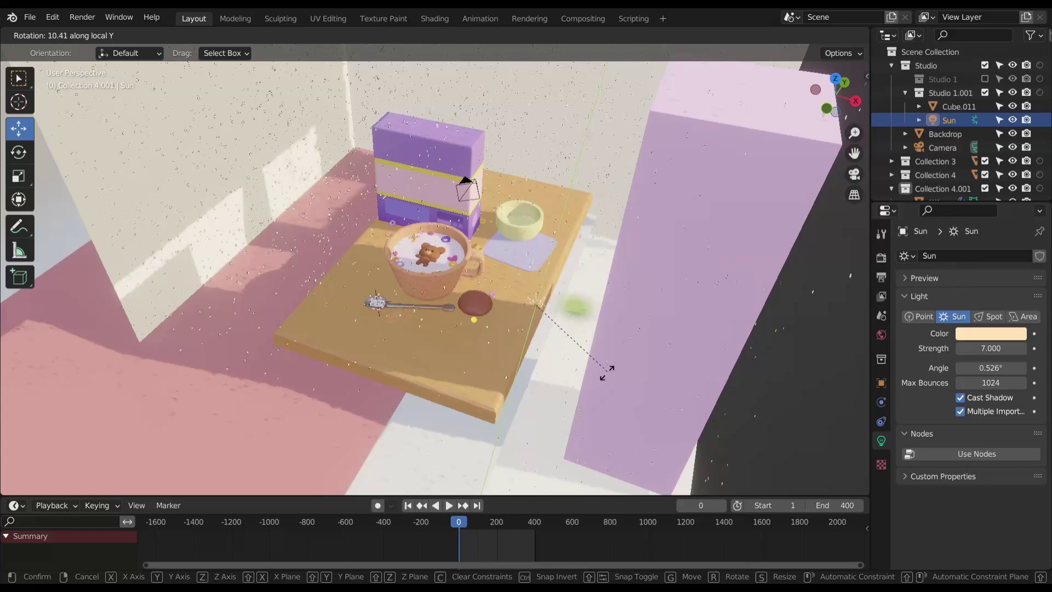
click(597, 365)
- Look through the scene camera with the cup selected and save the file
scroll(652, 427, down, 3)
middle_drag(657, 438, 534, 432)
scroll(534, 431, up, 8)
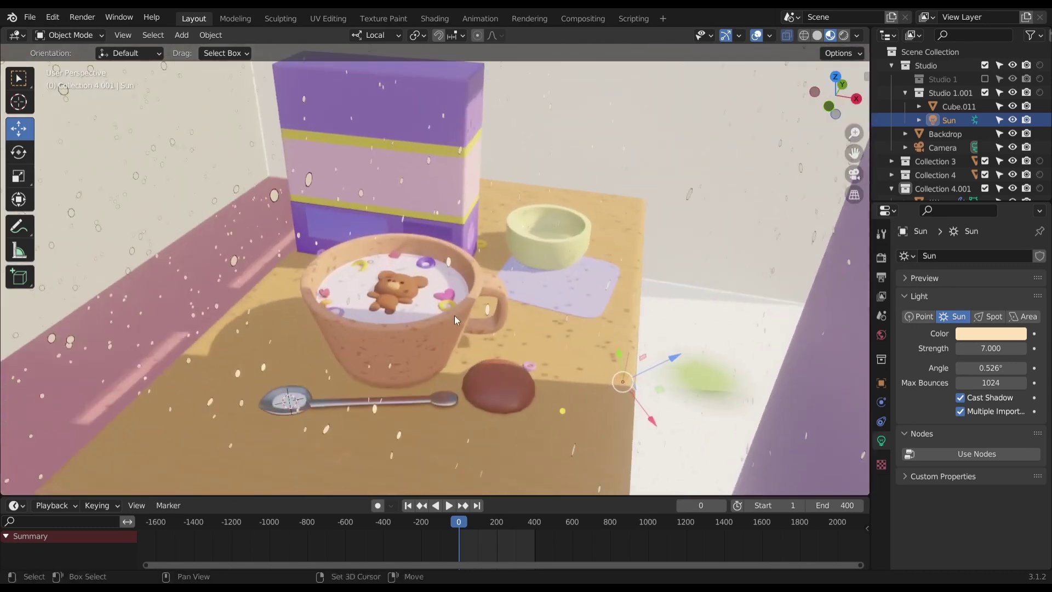
click(425, 385)
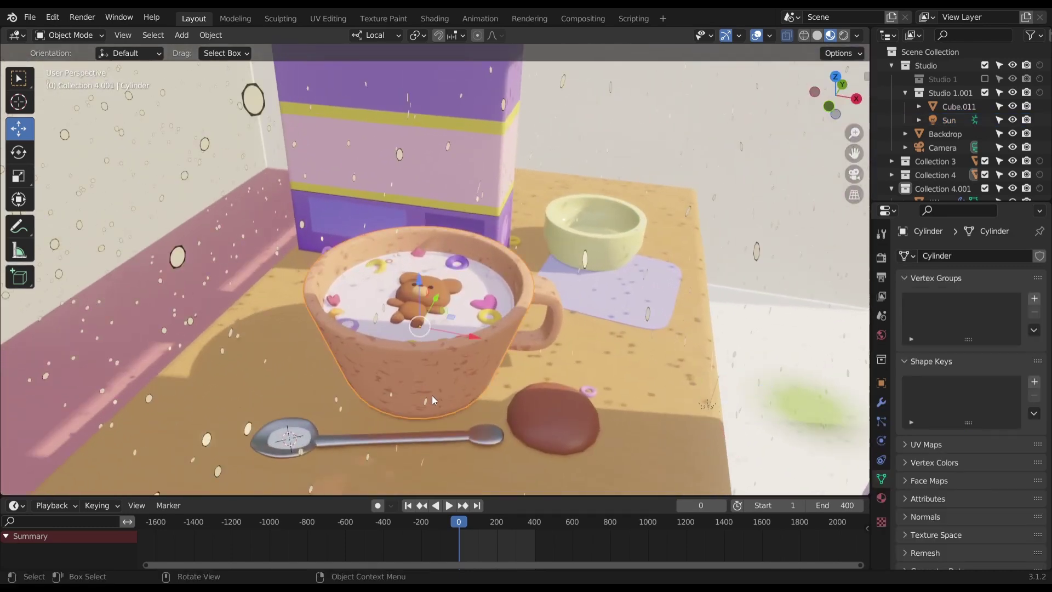
key(KP_0)
scroll(459, 405, up, 1)
key(ctrl+s)
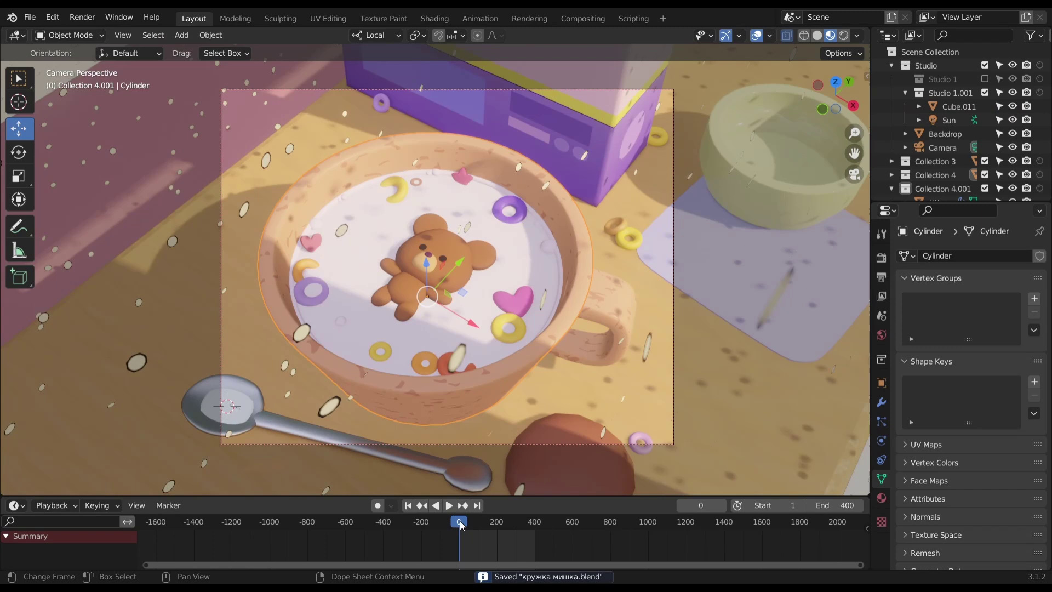
- Play the animation from frame 0 and scrub the timeline to examine the bear floating in the milk up close
key(space)
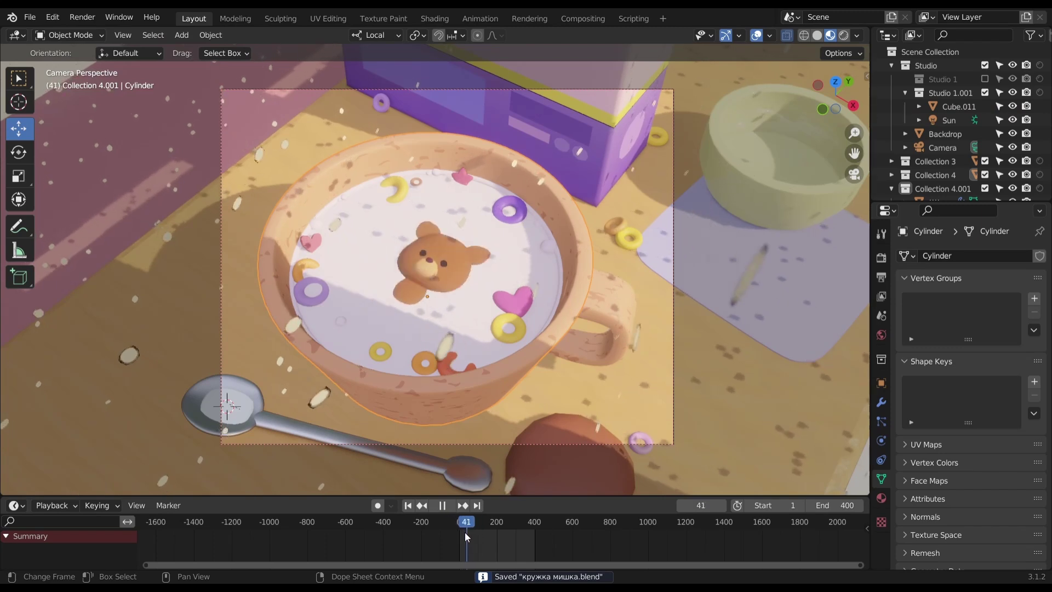
key(Escape)
scroll(475, 232, up, 6)
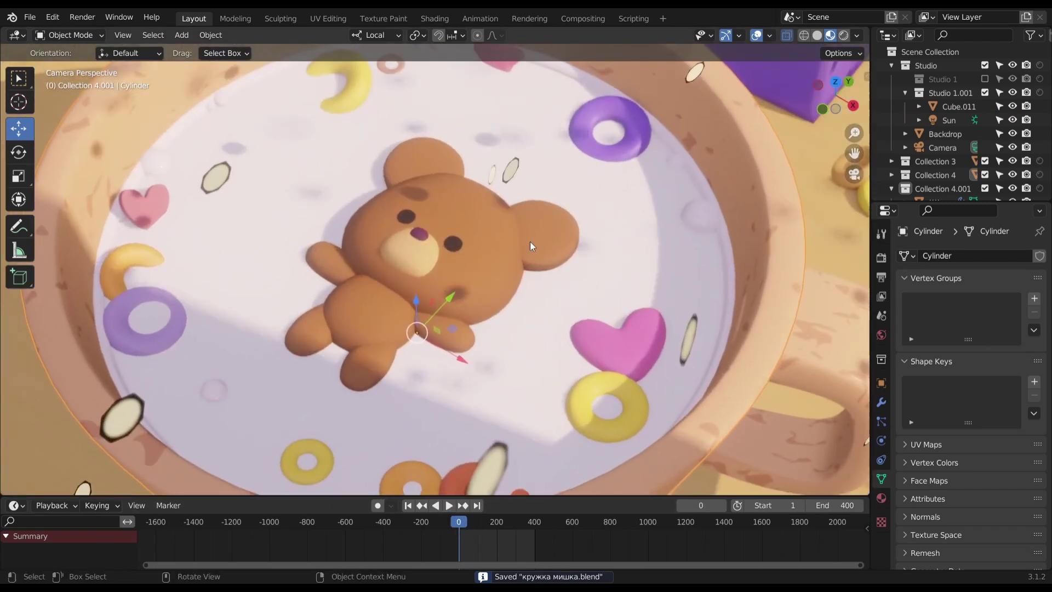
drag(461, 521, 482, 527)
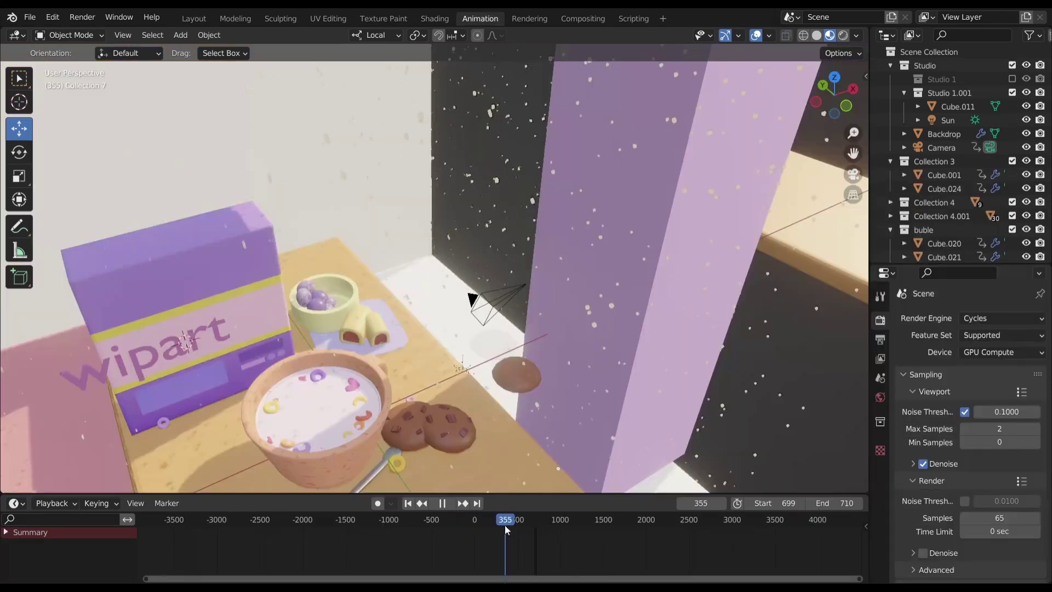
- Scrub the full breakfast table scene to frame 674, play its animation and preview it through the scene camera
drag(504, 525, 531, 534)
scroll(538, 355, down, 4)
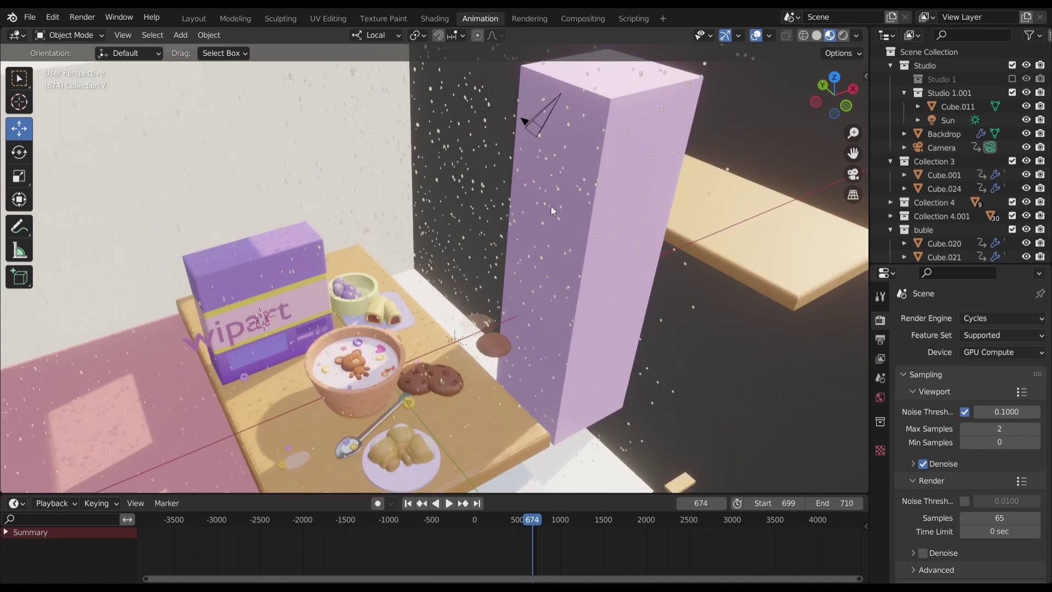
click(448, 503)
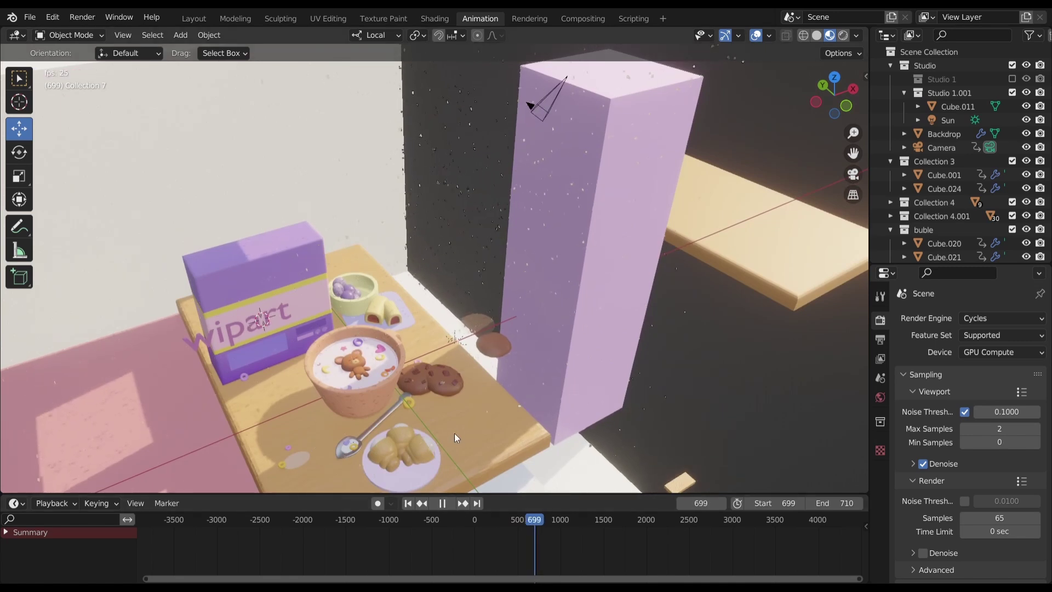
key(KP_0)
mouse_move(536, 519)
mouse_down()
mouse_move(511, 522)
mouse_move(538, 540)
mouse_up()
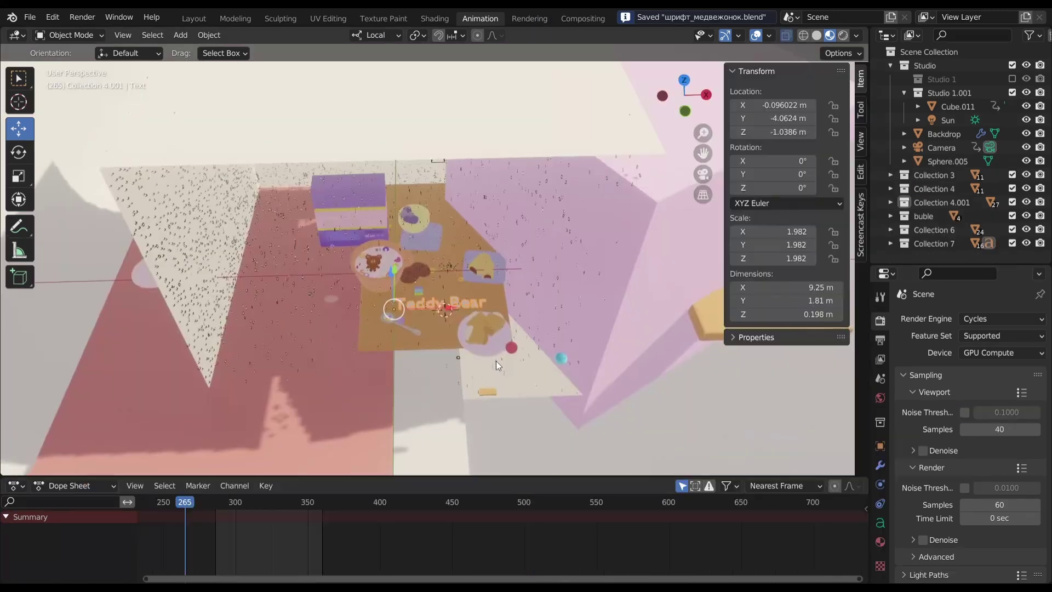
- Preview the camera move over the Teddy Bear title by scrubbing to frame 345, including through the scene camera, and examine the text from outside it
drag(189, 507, 267, 586)
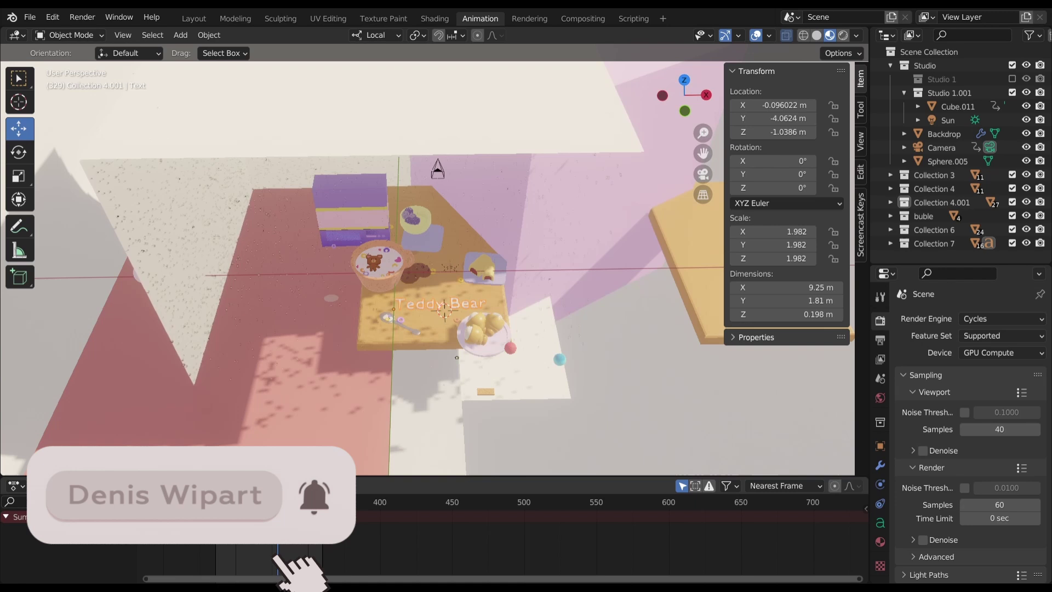
key(KP_0)
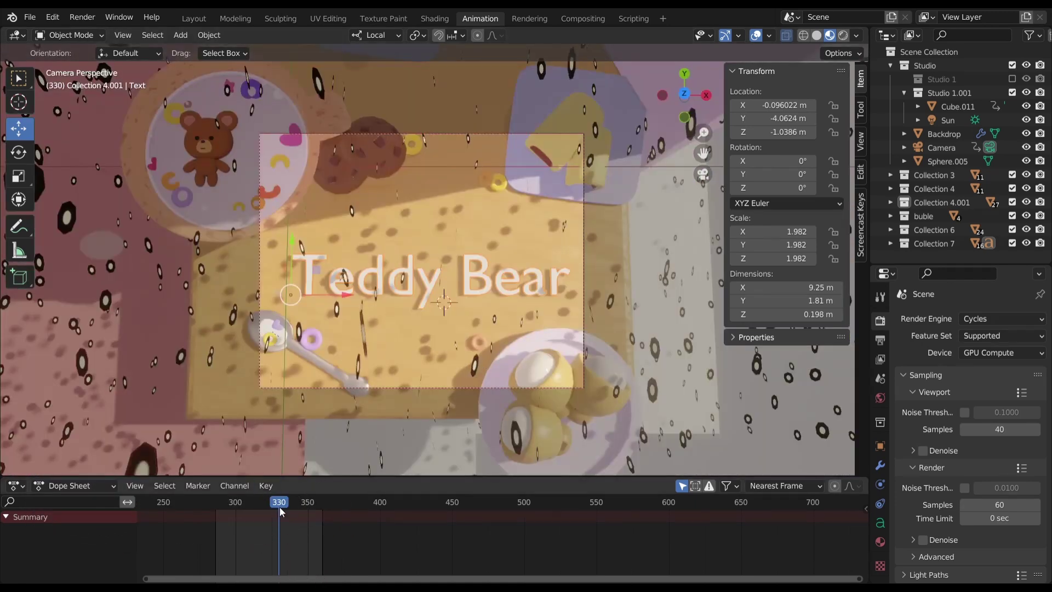
drag(279, 508, 195, 506)
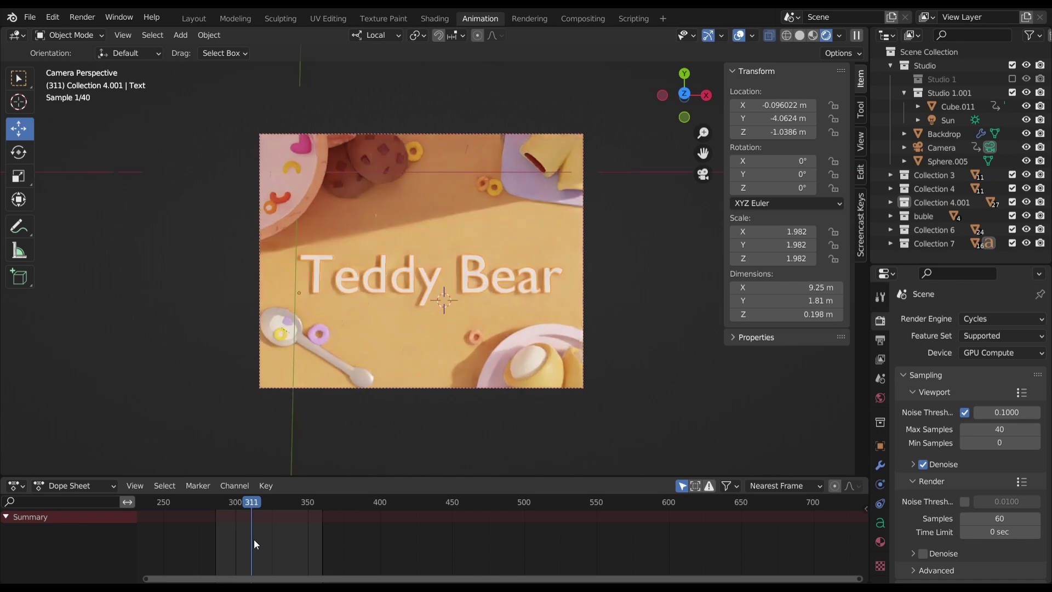
drag(288, 552, 301, 559)
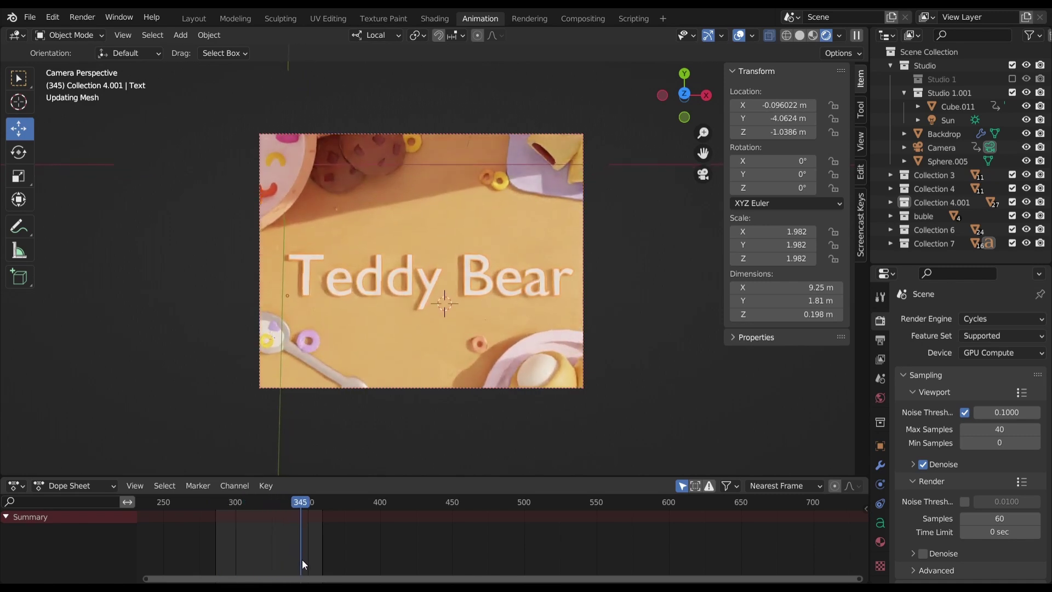
middle_drag(497, 367, 499, 330)
scroll(514, 466, down, 8)
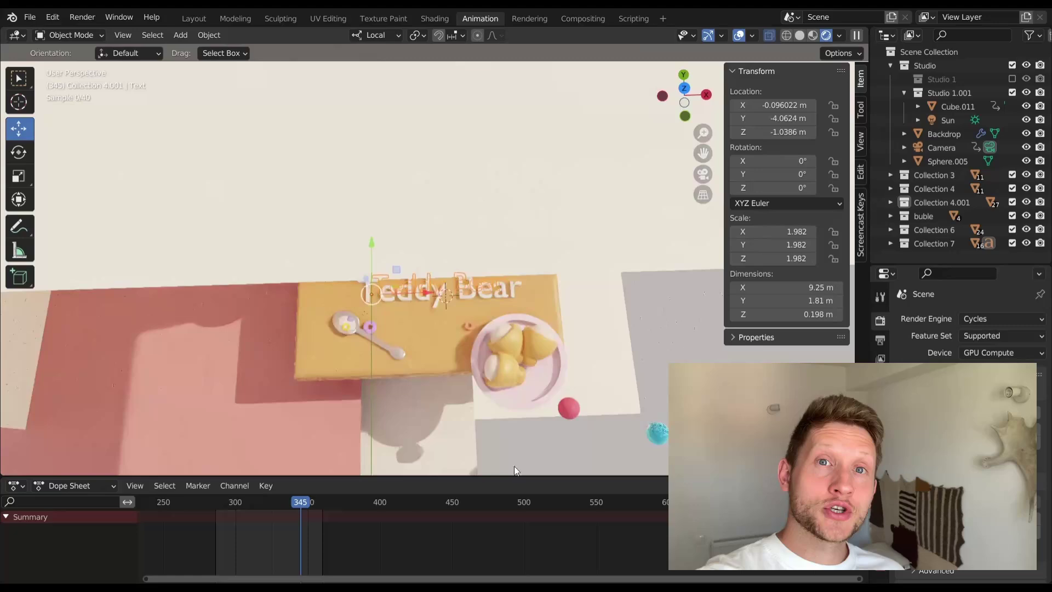